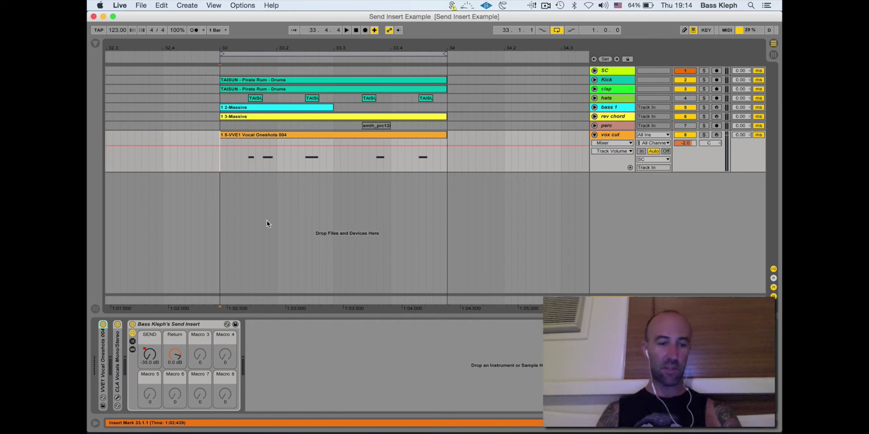
# Step: Select the Send Insert rack, solo vox cut during playback, and show the SEND macro's automation envelope
pyautogui.click(191, 325)
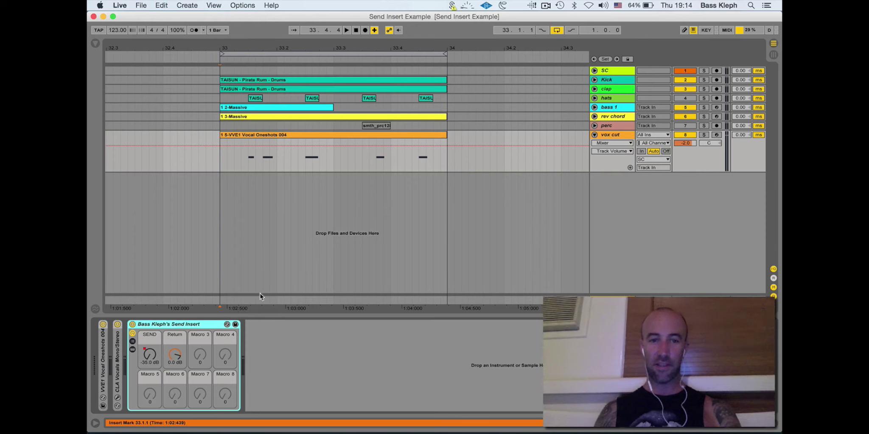
pyautogui.press('space')
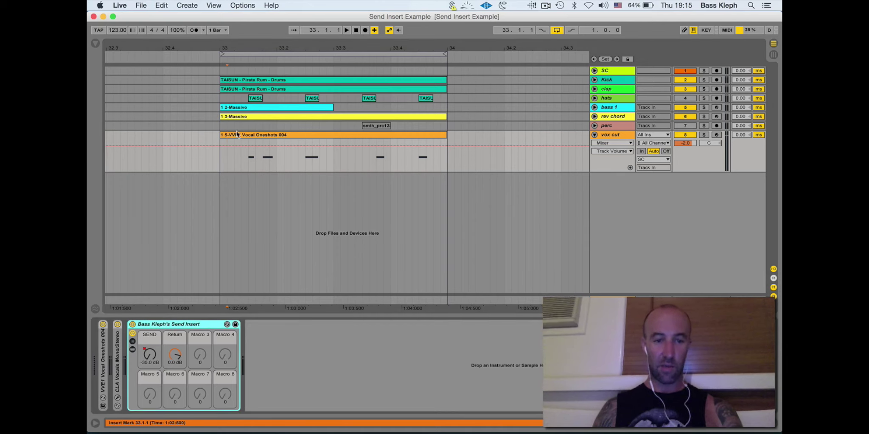
pyautogui.click(704, 135)
pyautogui.press('space')
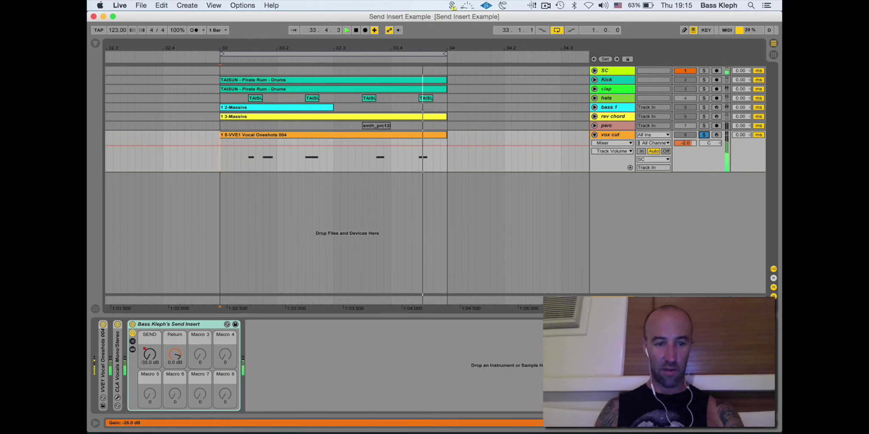
pyautogui.click(149, 354)
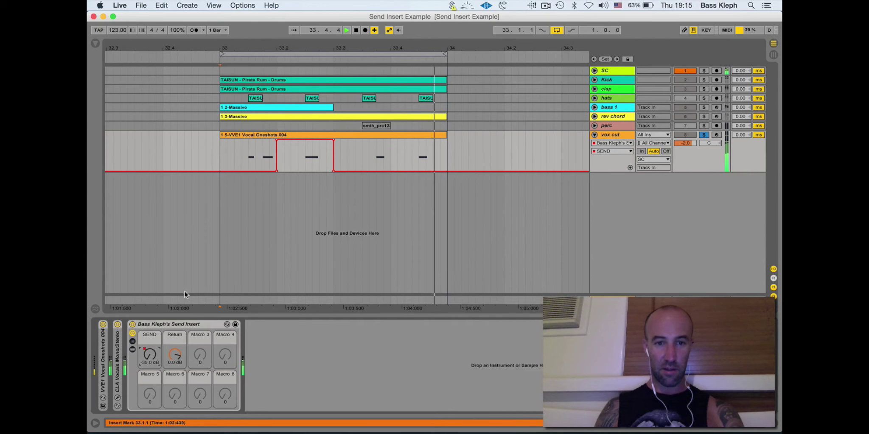
# Step: Reveal the rack's chains with the Ping Pong Delay, then stop playback
pyautogui.click(133, 341)
pyautogui.click(133, 341)
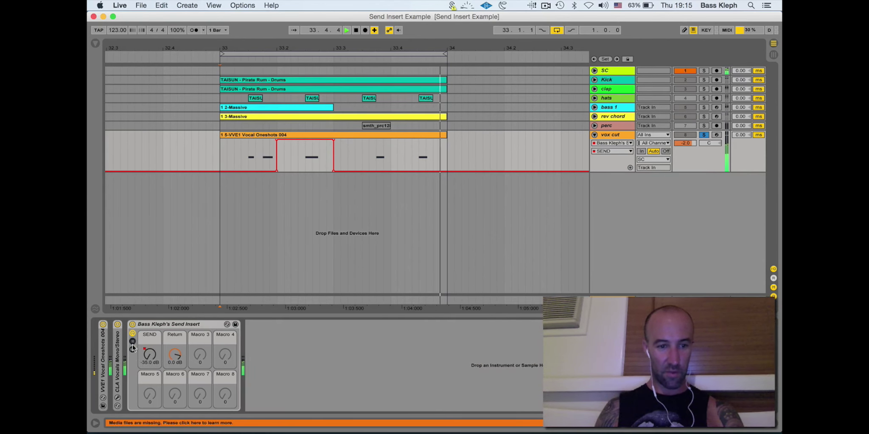
pyautogui.click(133, 349)
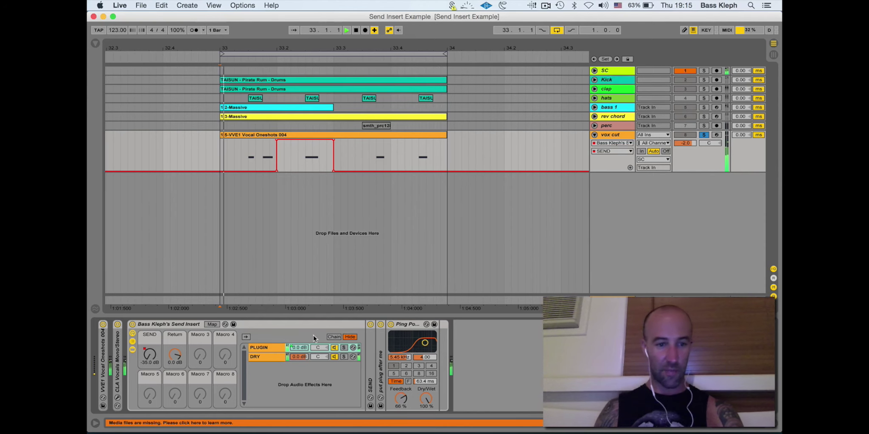
pyautogui.press('space')
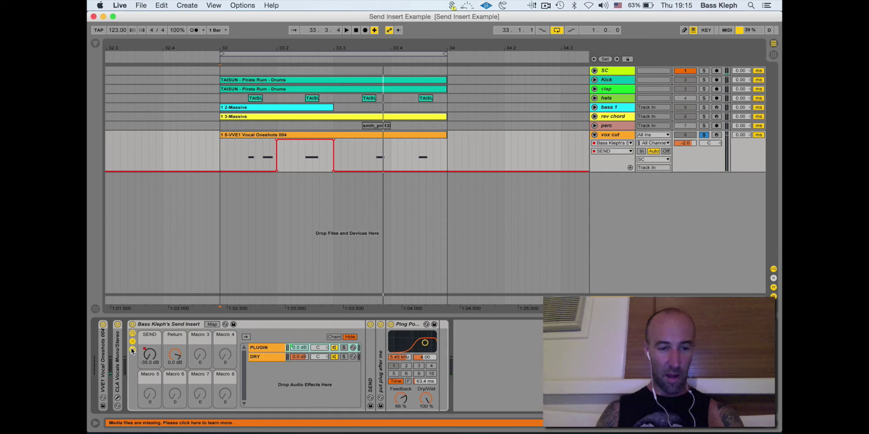
# Step: Freeze the vox cut track and play it back briefly
pyautogui.rightClick(615, 135)
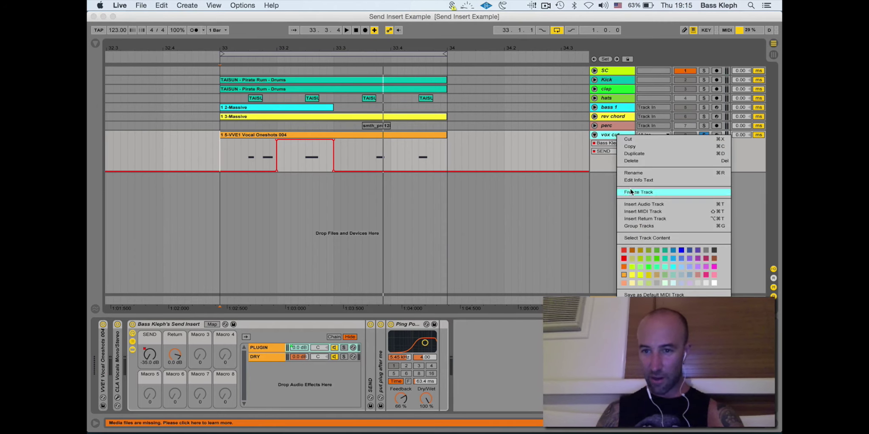
pyautogui.click(630, 192)
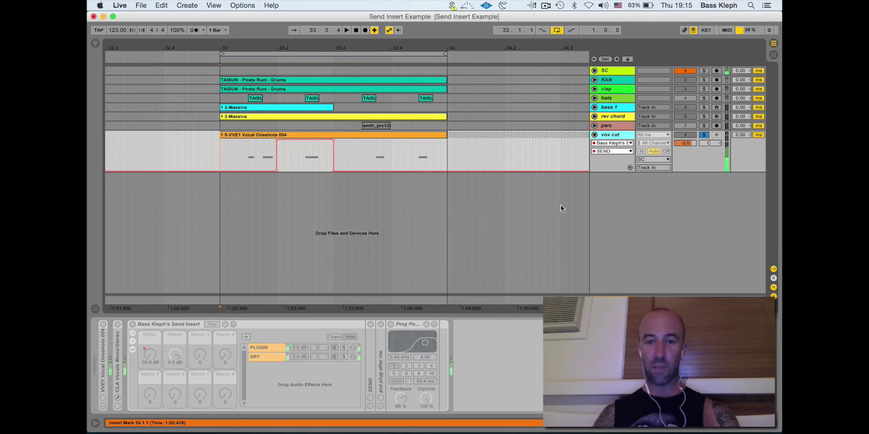
pyautogui.press('space')
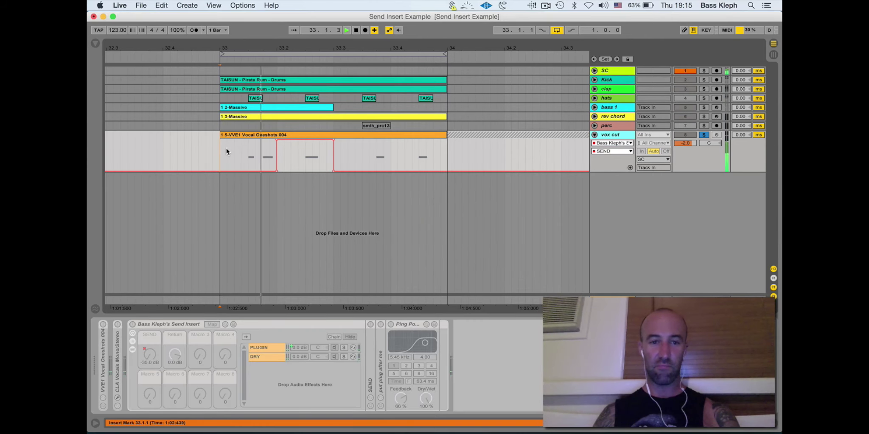
pyautogui.press('space')
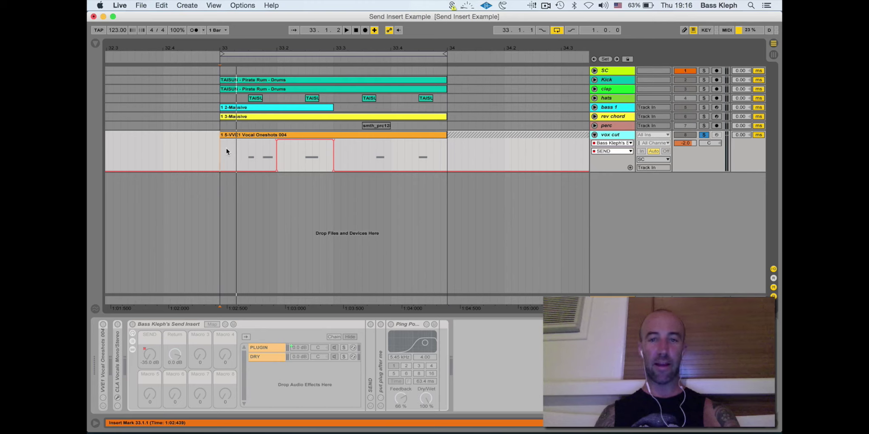
# Step: Unfreeze vox cut and set the insert point in its lane
pyautogui.rightClick(606, 137)
pyautogui.click(602, 195)
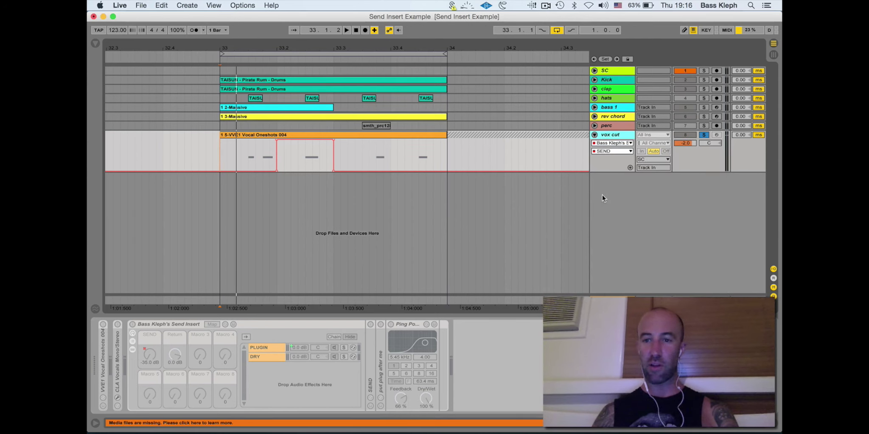
pyautogui.click(210, 154)
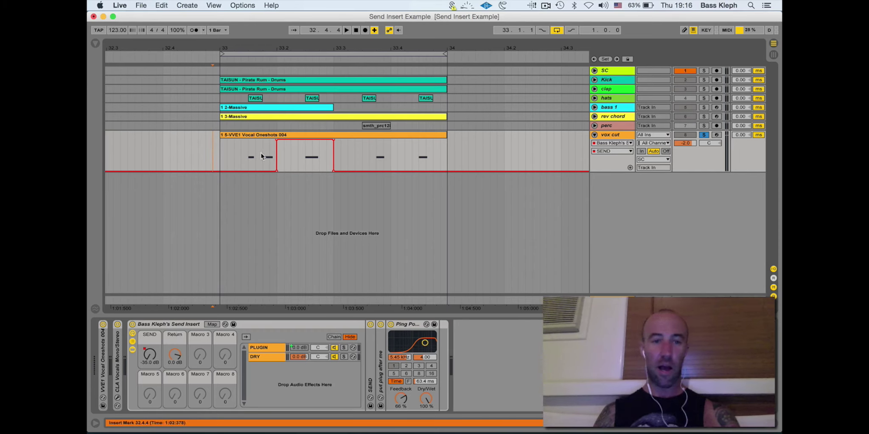
# Step: Move the Ping Pong Delay to the chain's end and lower its Dry/Wet during playback
pyautogui.click(249, 154)
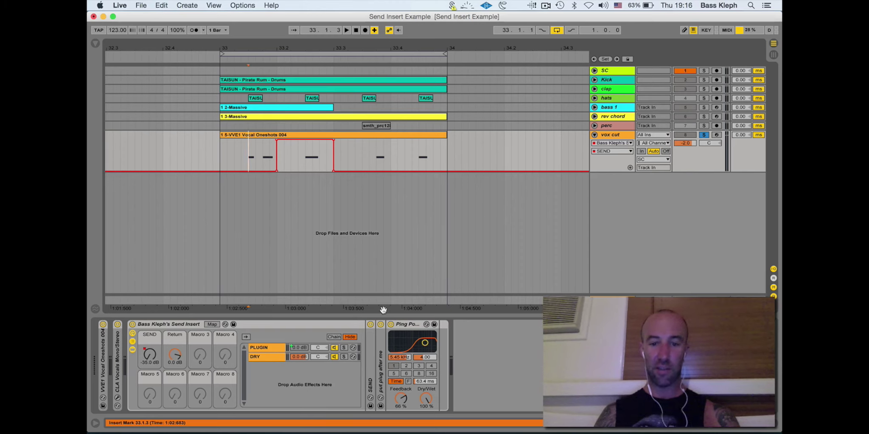
pyautogui.moveTo(405, 325); pyautogui.dragTo(456, 327)
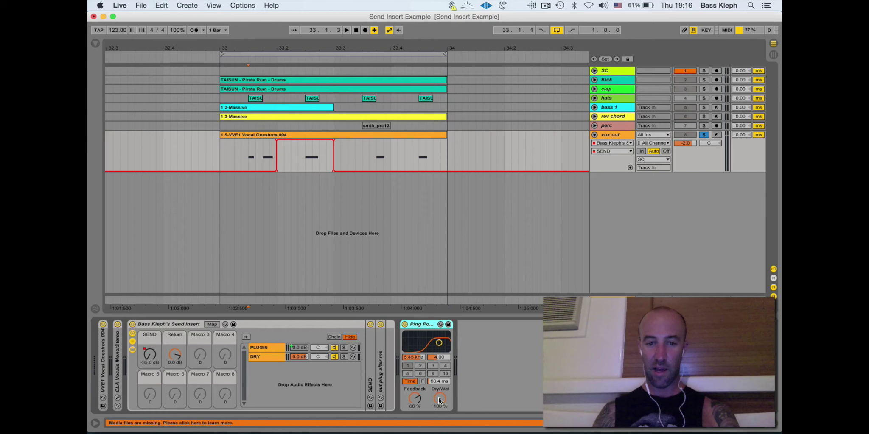
pyautogui.press('space')
pyautogui.moveTo(439, 399); pyautogui.dragTo(440, 419)
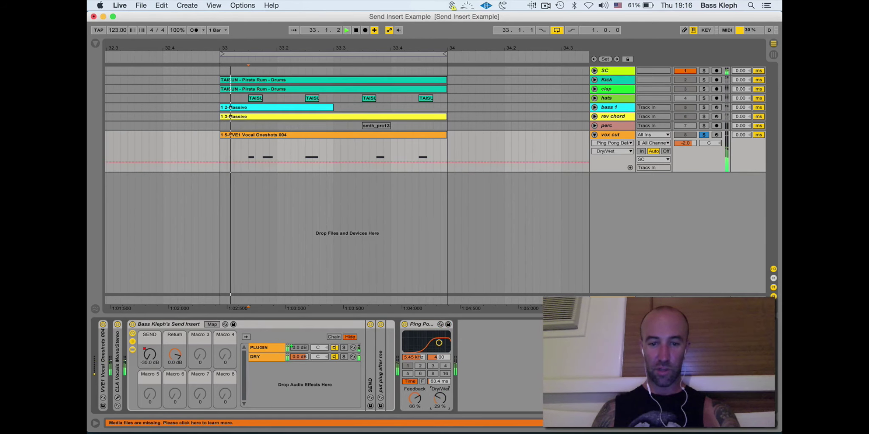
pyautogui.moveTo(440, 398); pyautogui.dragTo(439, 424)
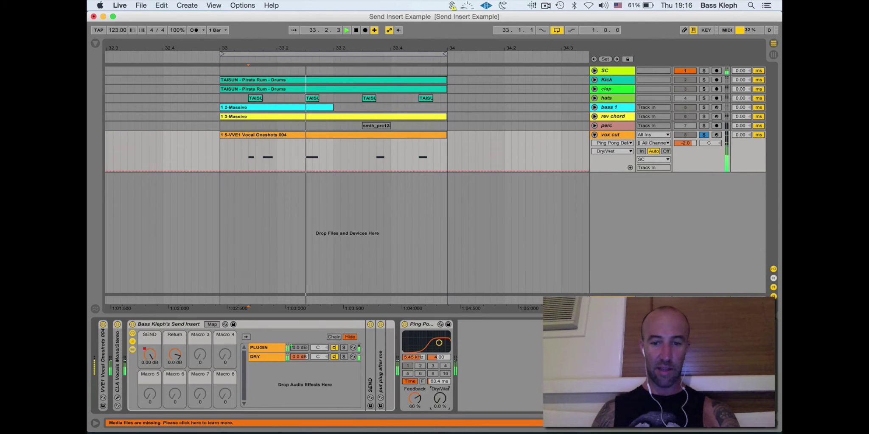
# Step: Raise the delay's Dry/Wet to 60% at 33.2.3 and audition the 33.2.3–33.3.3 range
pyautogui.click(303, 161)
pyautogui.moveTo(440, 401)
pyautogui.mouseDown()
pyautogui.moveTo(439, 382)
pyautogui.moveTo(438, 400)
pyautogui.mouseUp()
pyautogui.press('space')
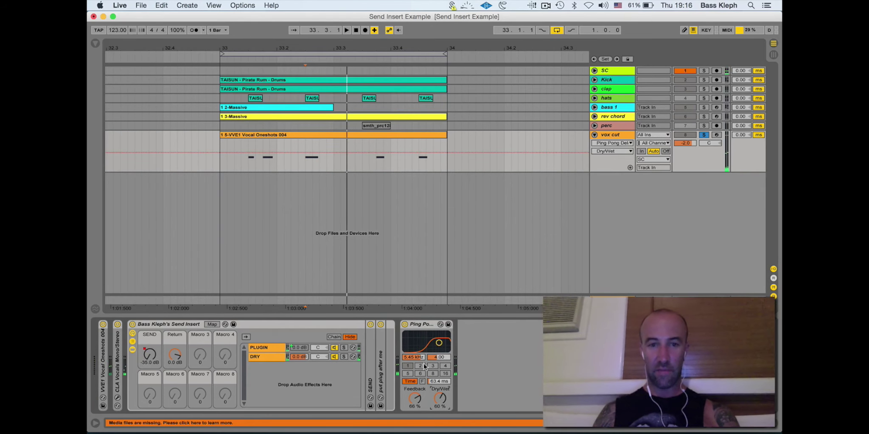
pyautogui.moveTo(304, 157); pyautogui.dragTo(367, 150)
pyautogui.press('space')
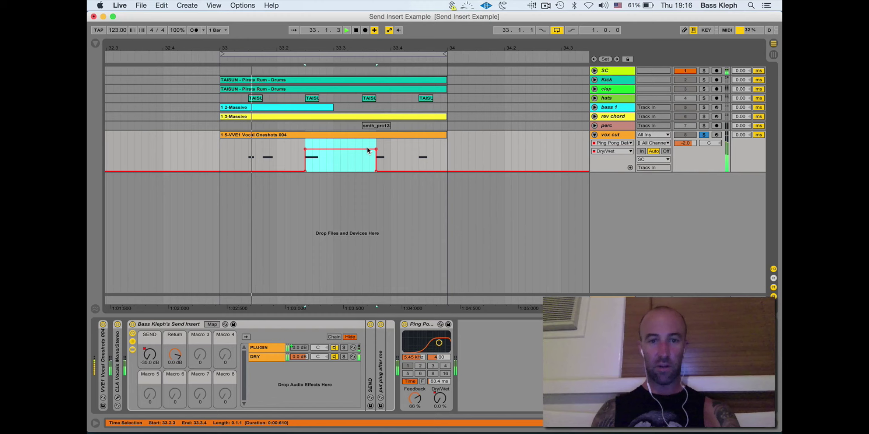
pyautogui.press('space')
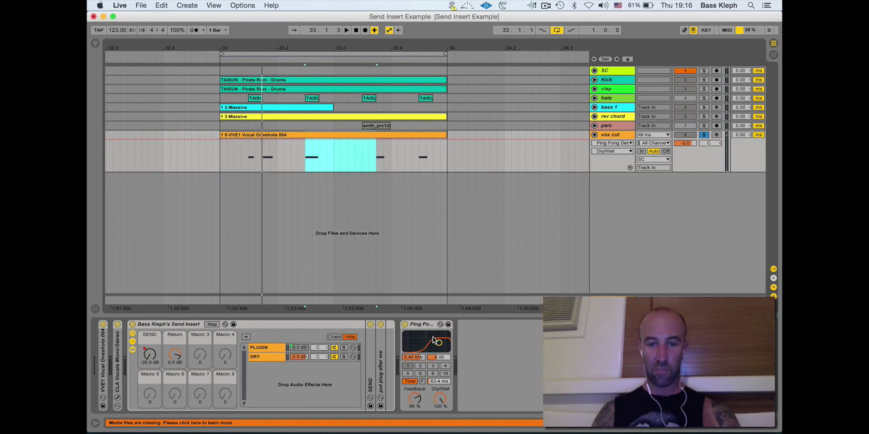
# Step: Undo the delay move with Cmd+Z, play it back, and show the SEND automation envelope again
pyautogui.press('super+z')
pyautogui.press('space')
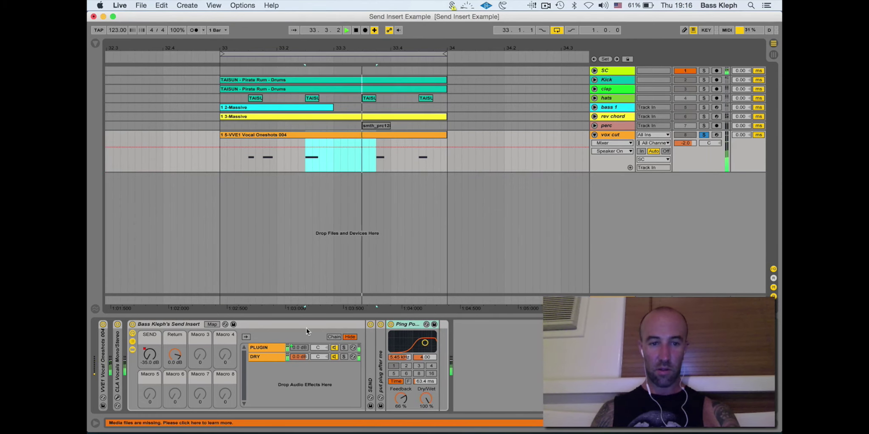
pyautogui.press('space')
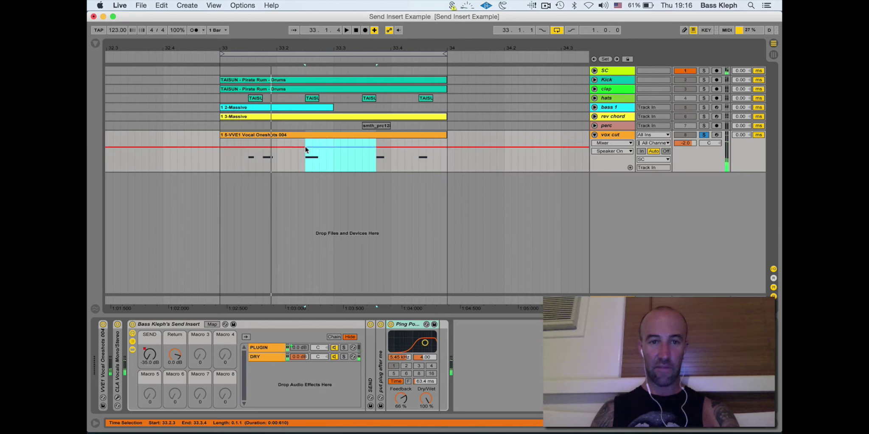
pyautogui.click(152, 355)
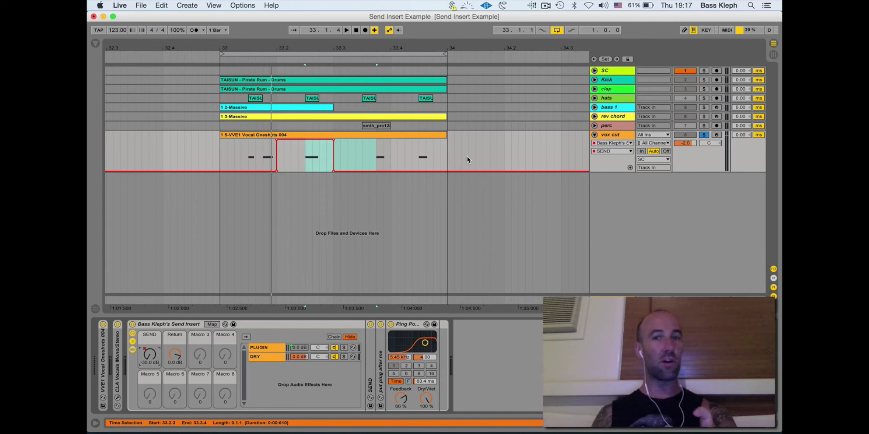
# Step: Hide the rack's chain devices and chain list, then select the Send Insert rack
pyautogui.click(131, 349)
pyautogui.click(132, 342)
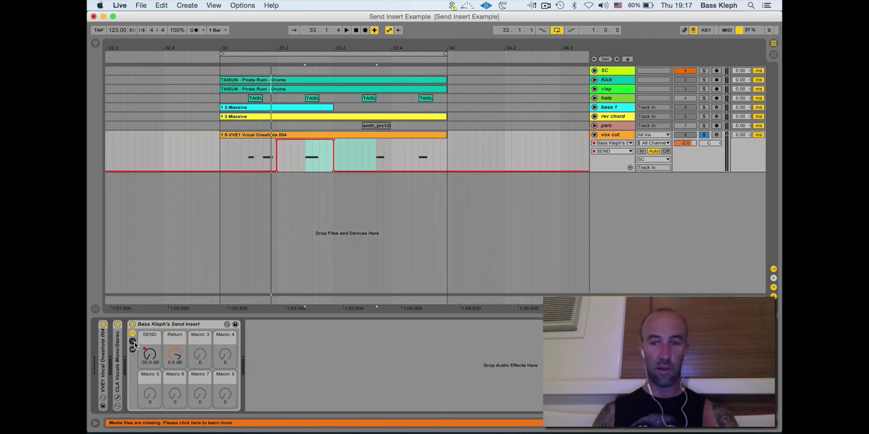
pyautogui.click(172, 325)
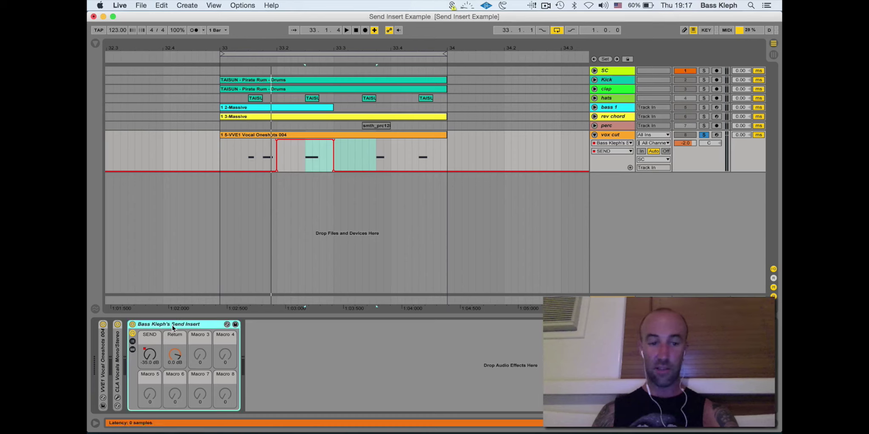